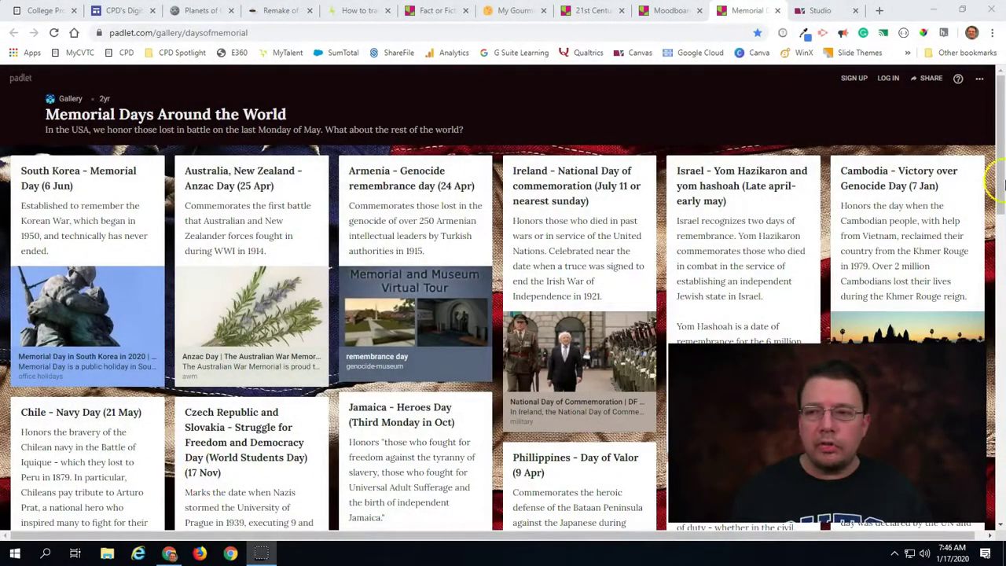
# Scroll through the Memorial Days Around the World board, then switch to the Moodboard by Sam board
pyautogui.moveTo(999, 118); pyautogui.dragTo(976, 272)
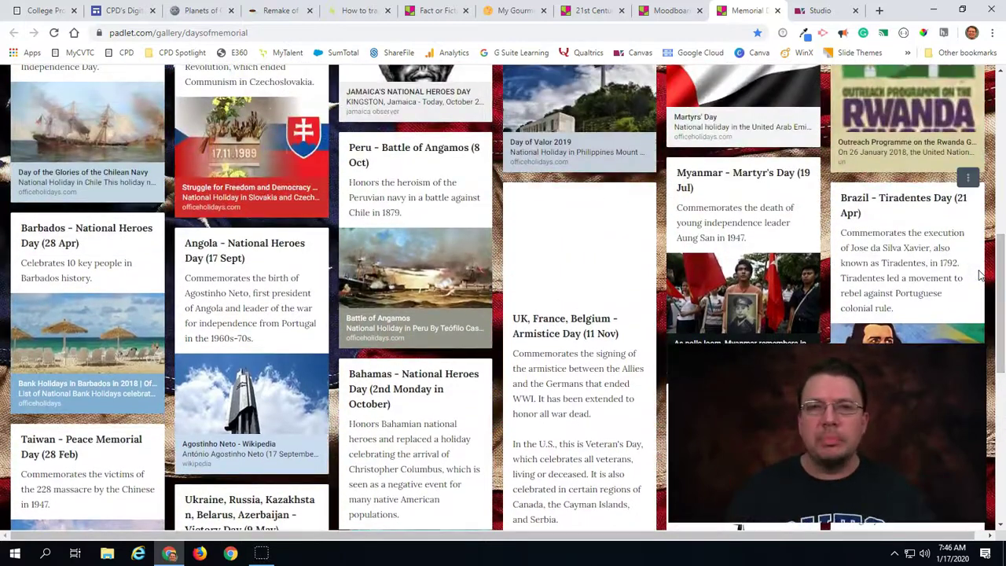
pyautogui.moveTo(999, 264); pyautogui.dragTo(1002, 123)
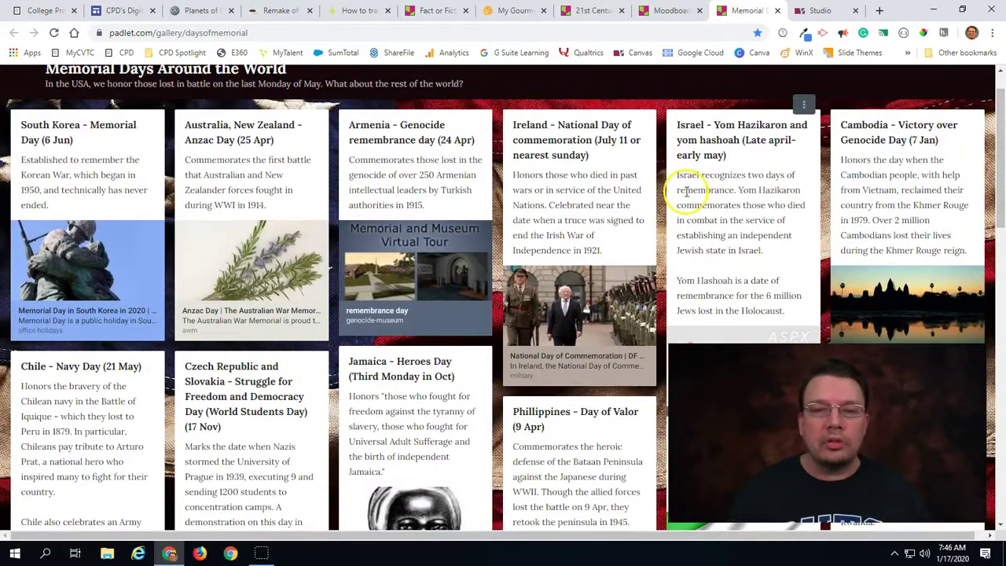
pyautogui.click(666, 11)
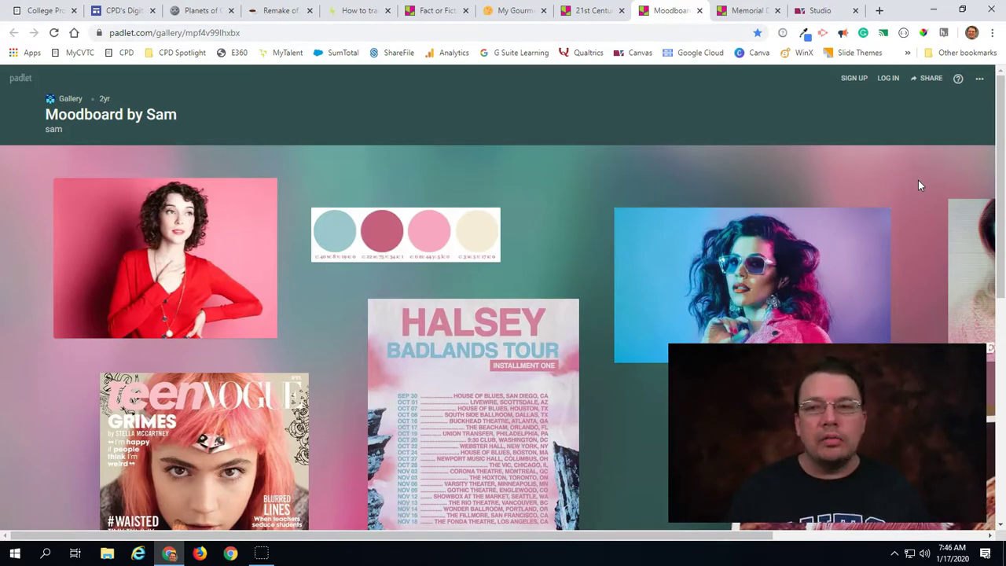
# Scroll through the Moodboard collage, then switch to the 21st Century Teaching concept map
pyautogui.moveTo(998, 152); pyautogui.dragTo(1001, 192)
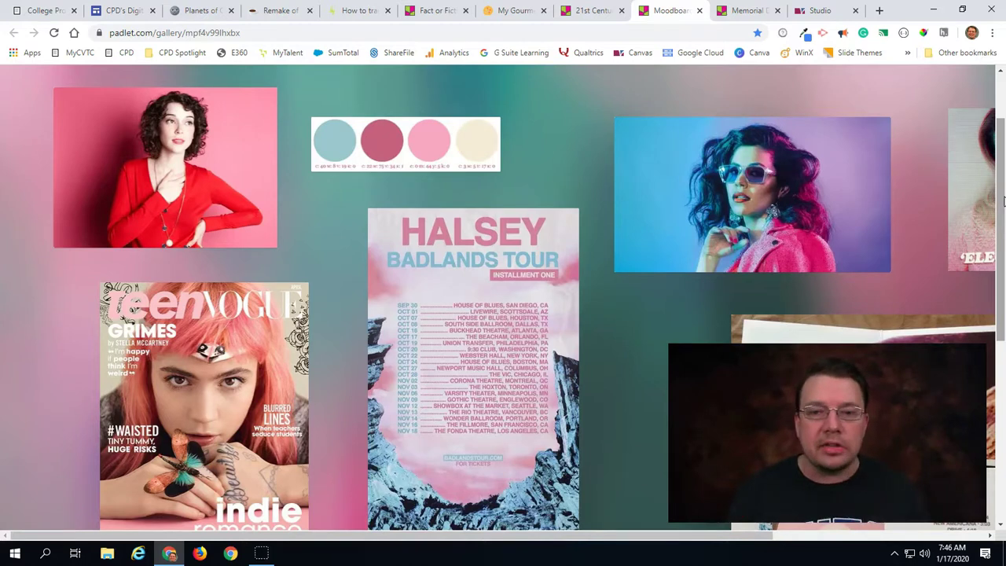
pyautogui.scroll(-2, 1003, 201)
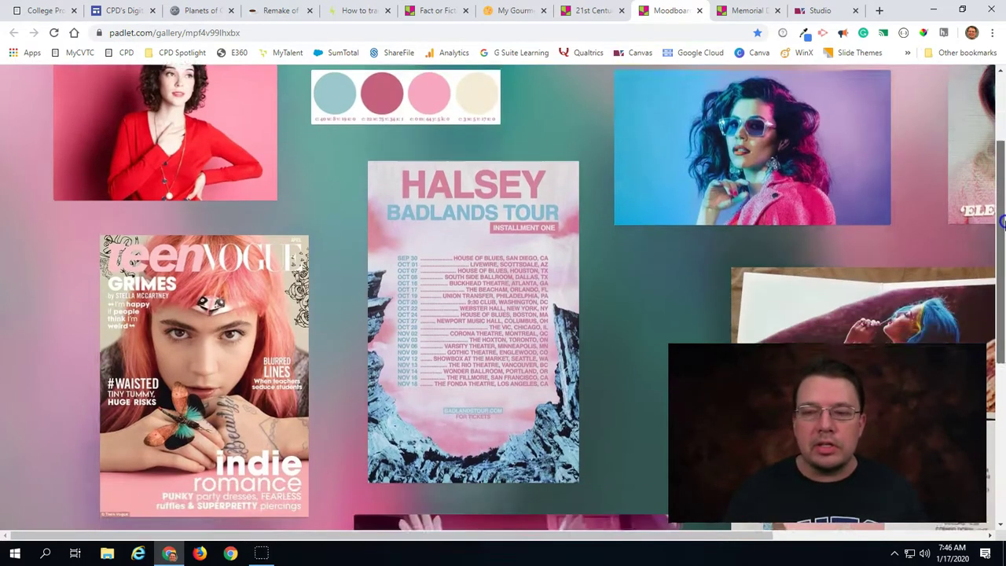
pyautogui.scroll(2, 1003, 203)
pyautogui.scroll(1, 1003, 204)
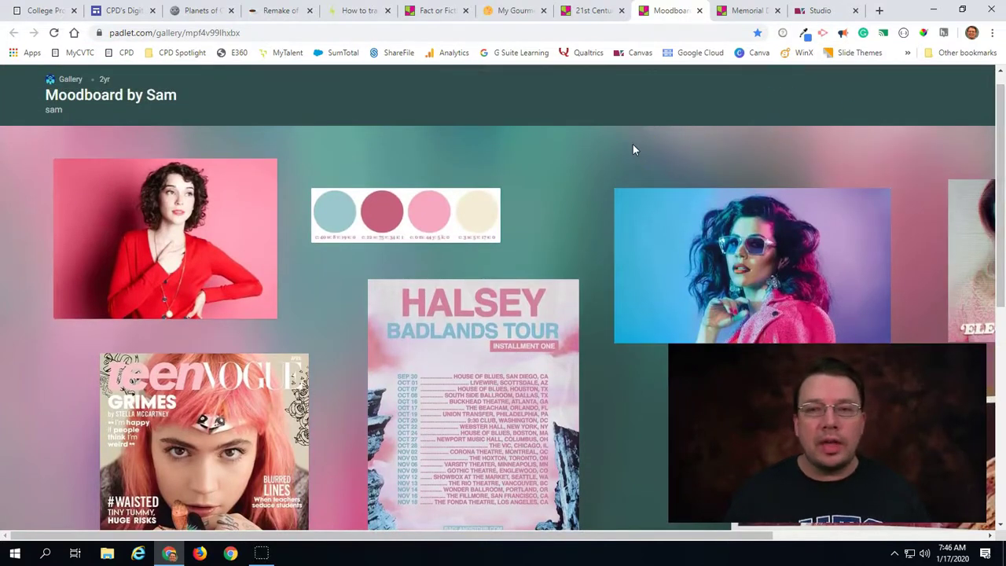
pyautogui.click(594, 11)
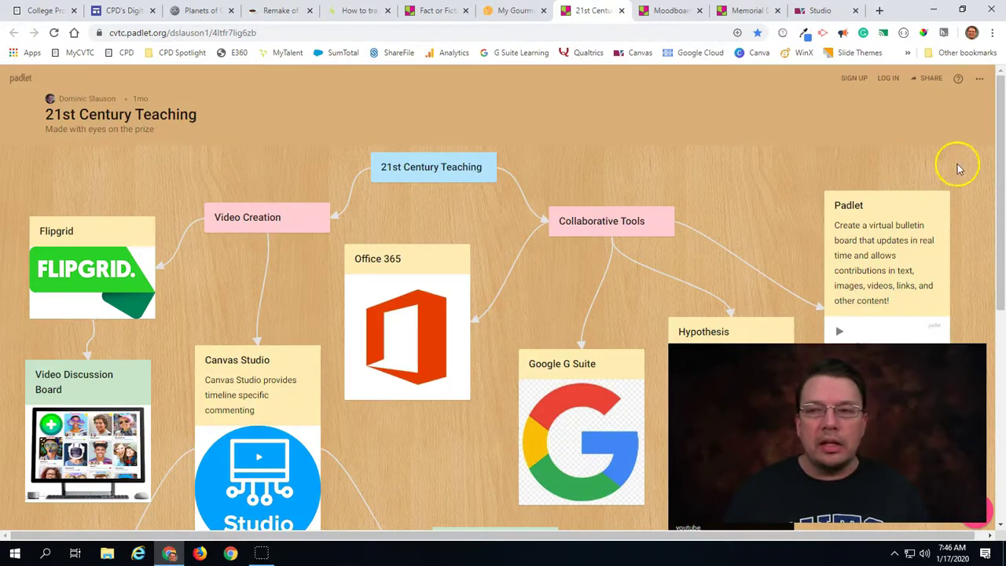
pyautogui.moveTo(1000, 138); pyautogui.dragTo(927, 157)
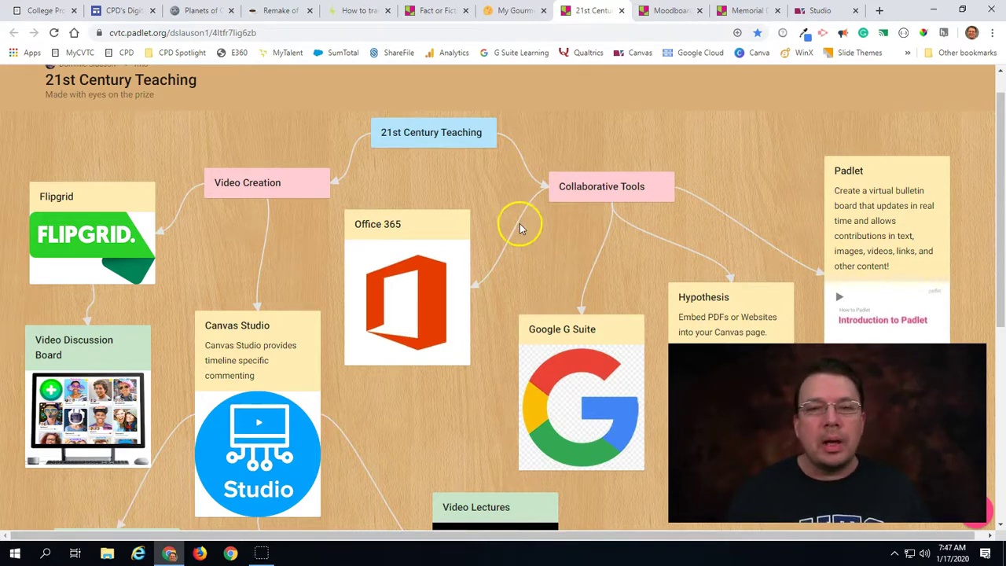
# Switch to the My Gourmet Food Blog board and scroll it briefly
pyautogui.click(517, 11)
pyautogui.moveTo(996, 118)
pyautogui.mouseDown()
pyautogui.moveTo(998, 192)
pyautogui.moveTo(967, 225)
pyautogui.moveTo(947, 270)
pyautogui.moveTo(951, 202)
pyautogui.moveTo(954, 406)
pyautogui.moveTo(992, 361)
pyautogui.moveTo(997, 108)
pyautogui.mouseUp()
# Open the Fact or Fiction board and scroll through its upvote/downvote claim cards
pyautogui.click(437, 10)
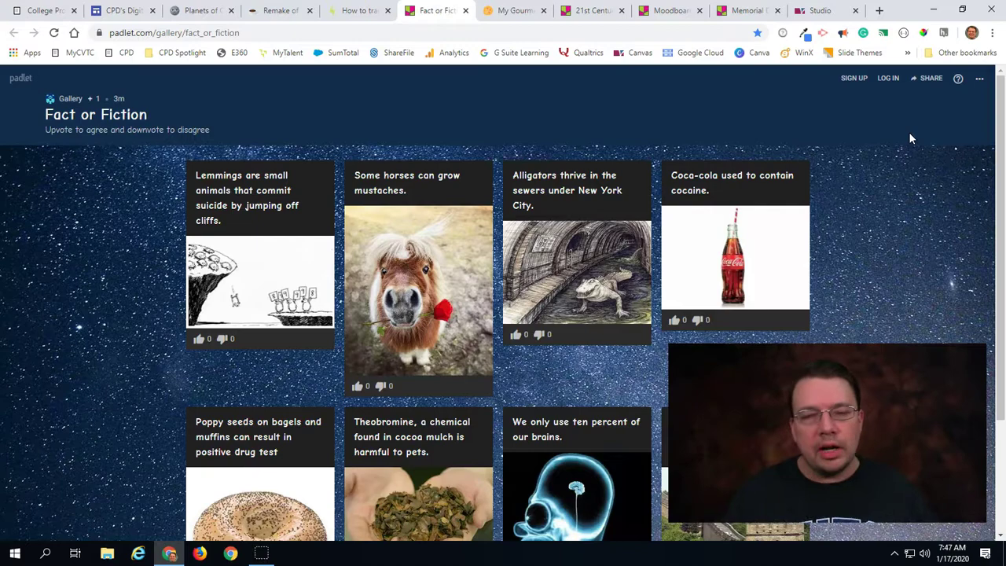
pyautogui.moveTo(998, 142)
pyautogui.mouseDown()
pyautogui.moveTo(1002, 226)
pyautogui.moveTo(1002, 158)
pyautogui.mouseUp()
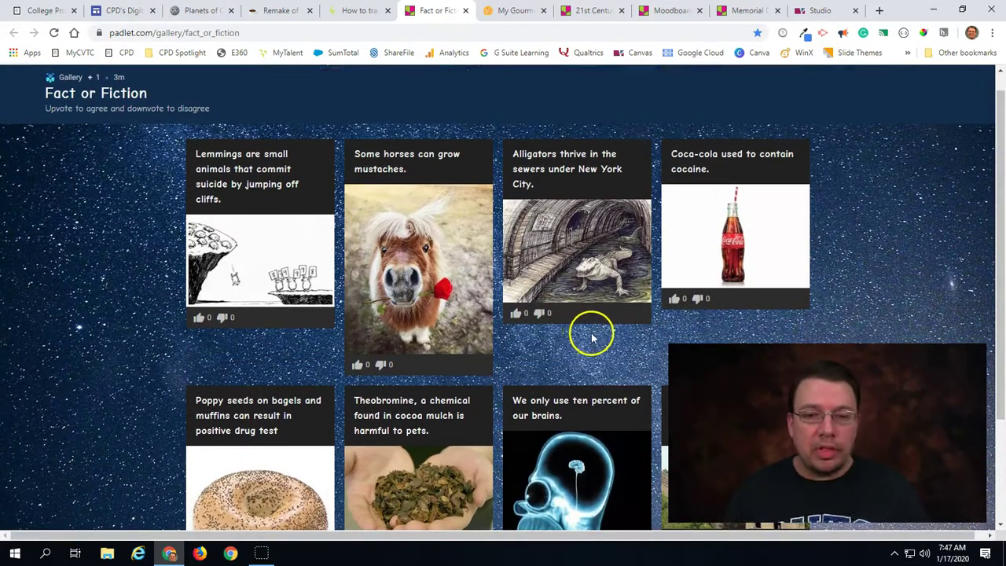
pyautogui.scroll(-1, 587, 335)
pyautogui.scroll(1, 525, 290)
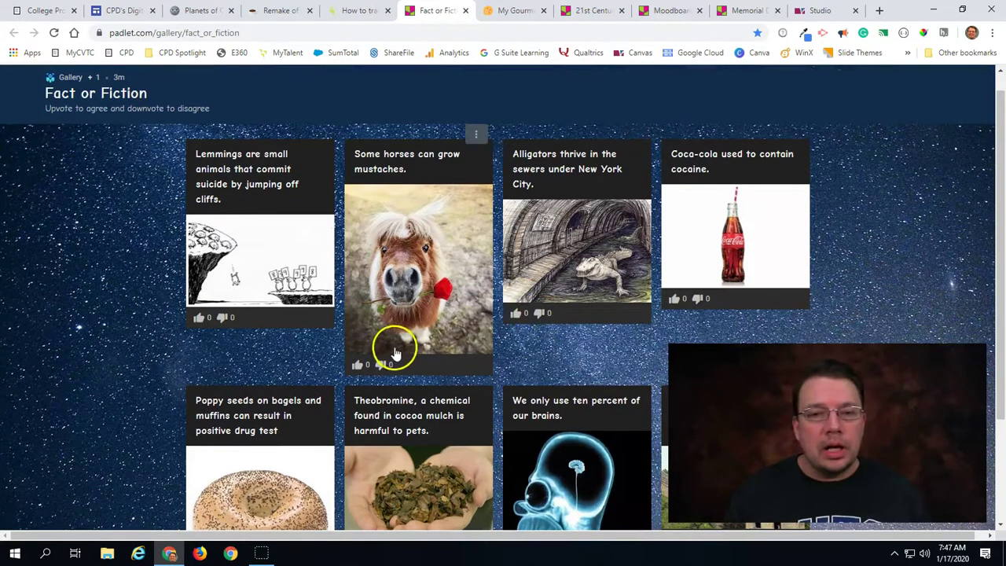
pyautogui.scroll(1, 560, 353)
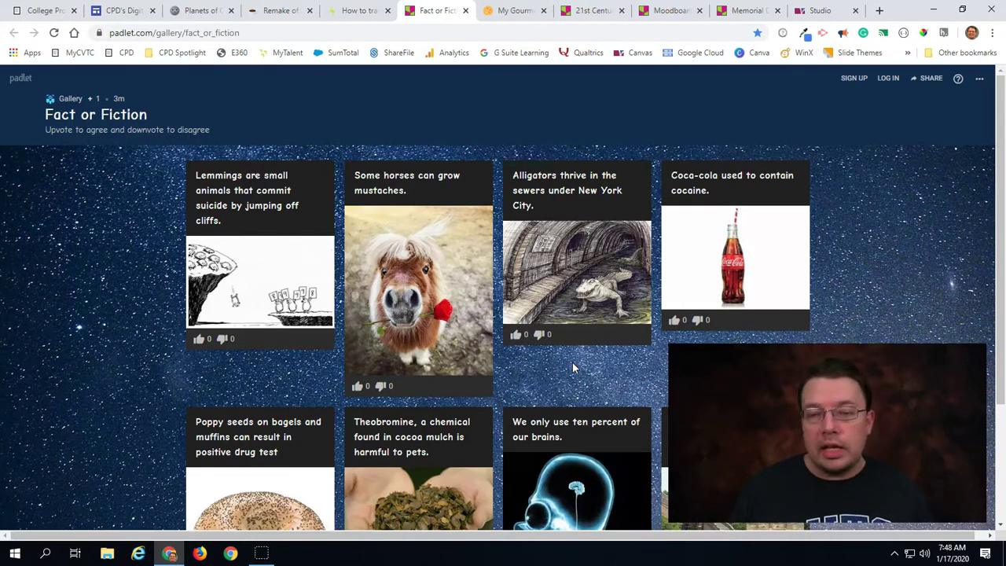
# Scroll down the half-marathon training guide's columns, then switch to the coffee world map board
pyautogui.click(356, 14)
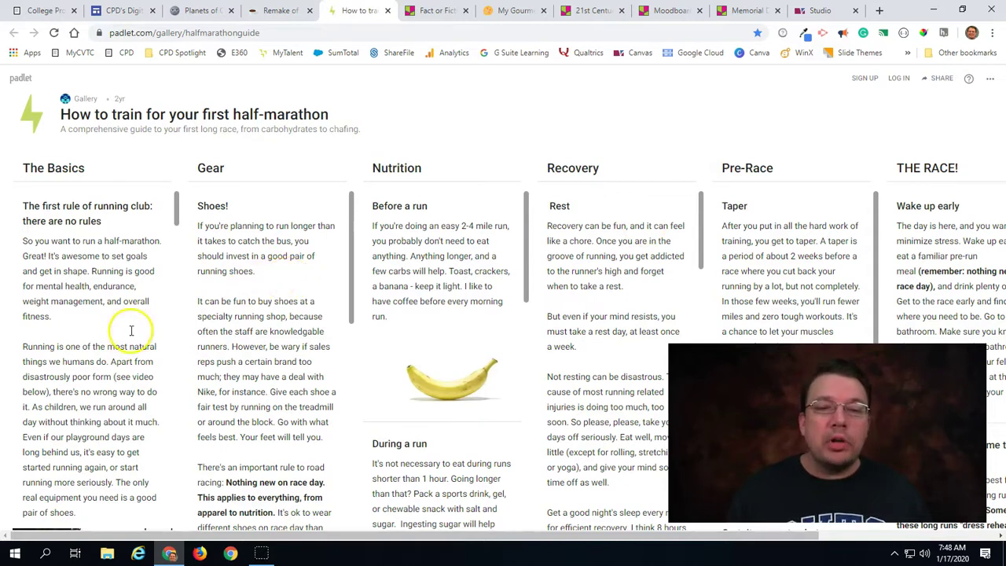
pyautogui.scroll(-8, 102, 282)
pyautogui.scroll(-2, 259, 282)
pyautogui.scroll(-4, 281, 290)
pyautogui.scroll(-4, 610, 287)
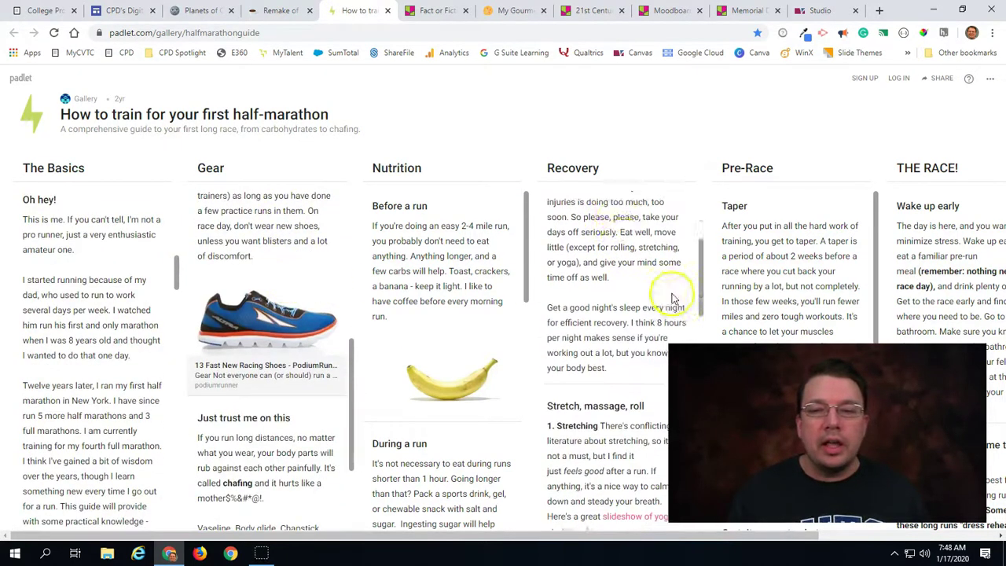
pyautogui.scroll(-5, 770, 283)
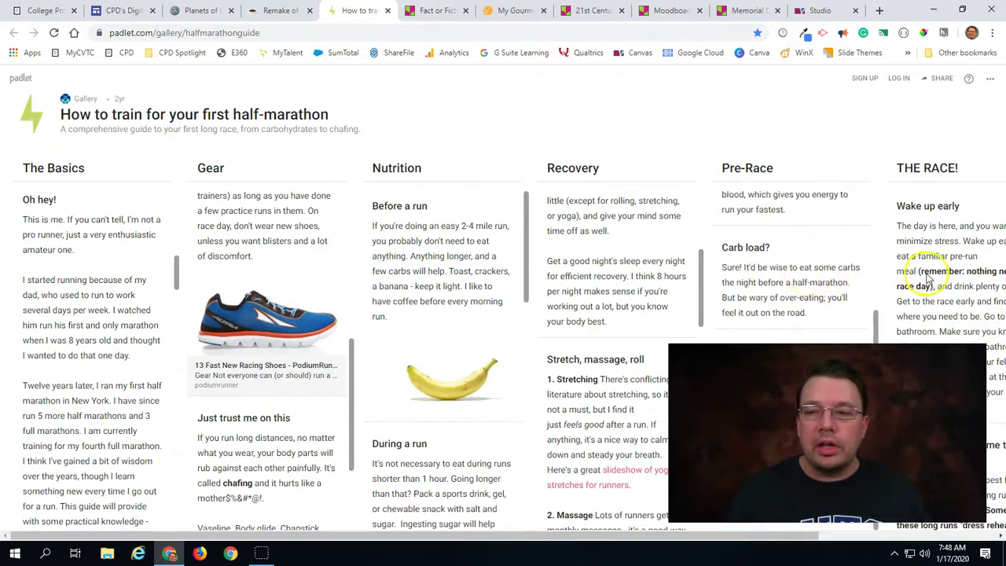
pyautogui.scroll(-10, 933, 269)
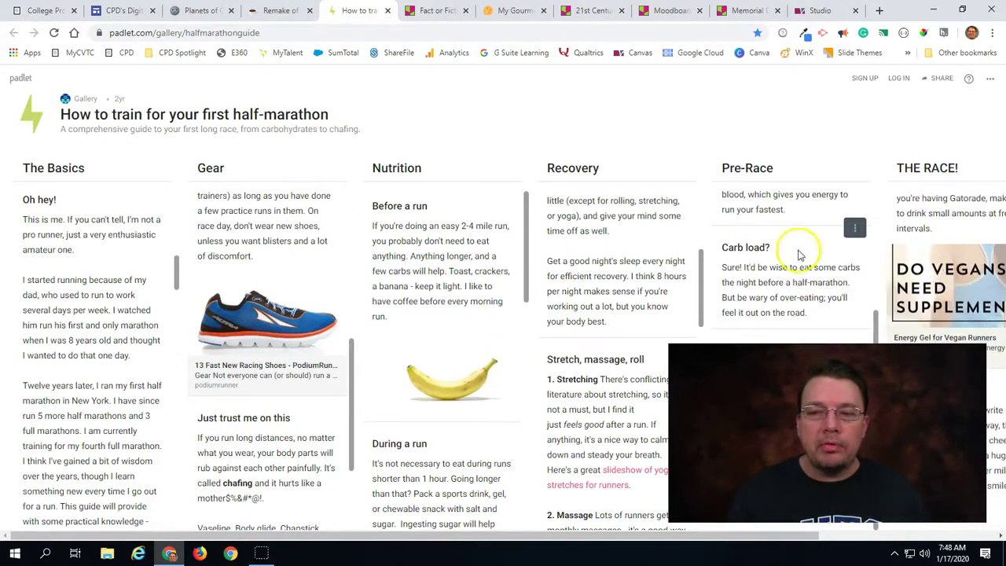
pyautogui.scroll(-3, 129, 259)
pyautogui.scroll(-1, 128, 259)
pyautogui.scroll(-1, 130, 263)
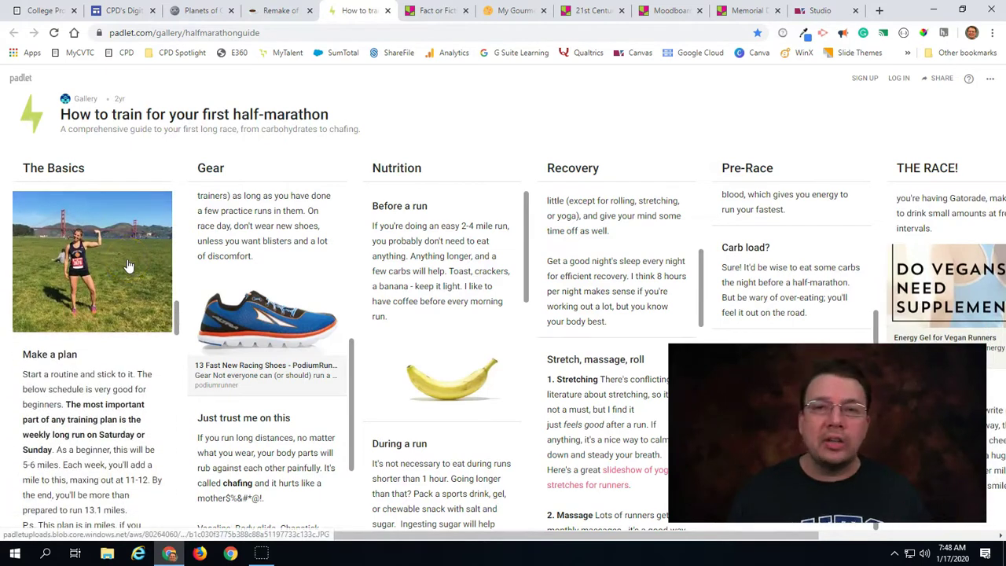
pyautogui.click(276, 10)
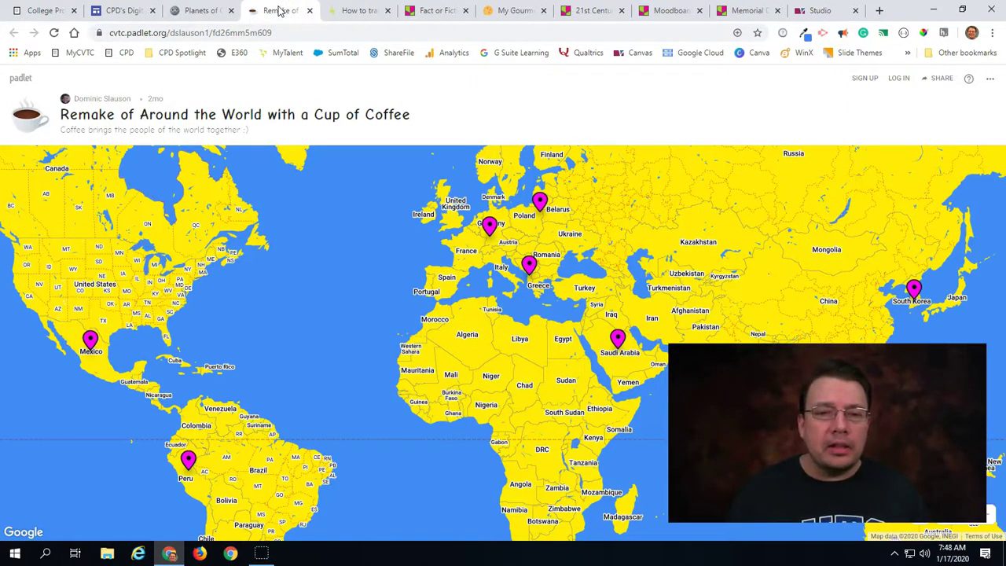
# Zoom the coffee map into Germany and open the Stuttgart, Germany post
pyautogui.moveTo(580, 225); pyautogui.dragTo(562, 271)
pyautogui.scroll(1, 497, 305)
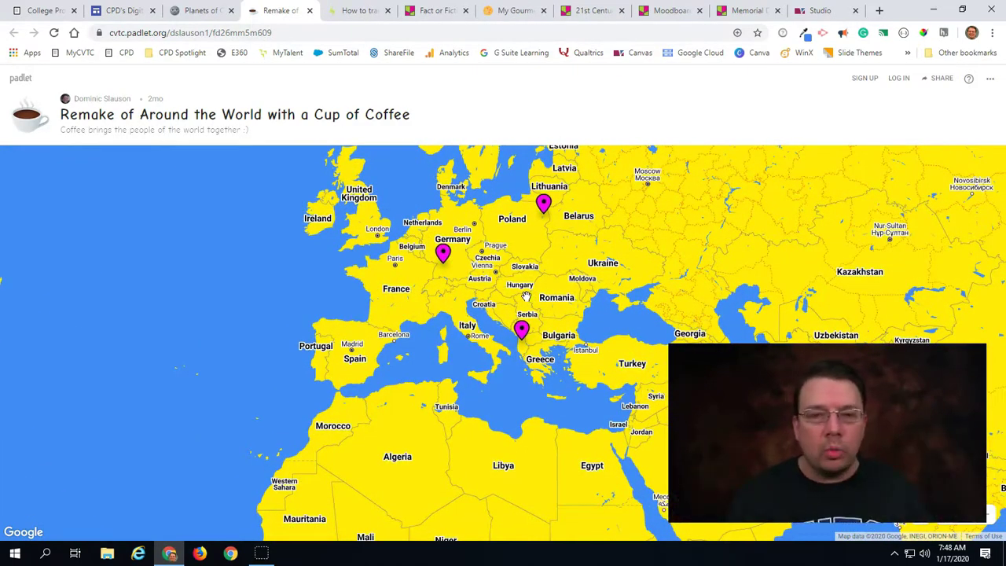
pyautogui.moveTo(542, 276); pyautogui.dragTo(602, 315)
pyautogui.scroll(1, 535, 326)
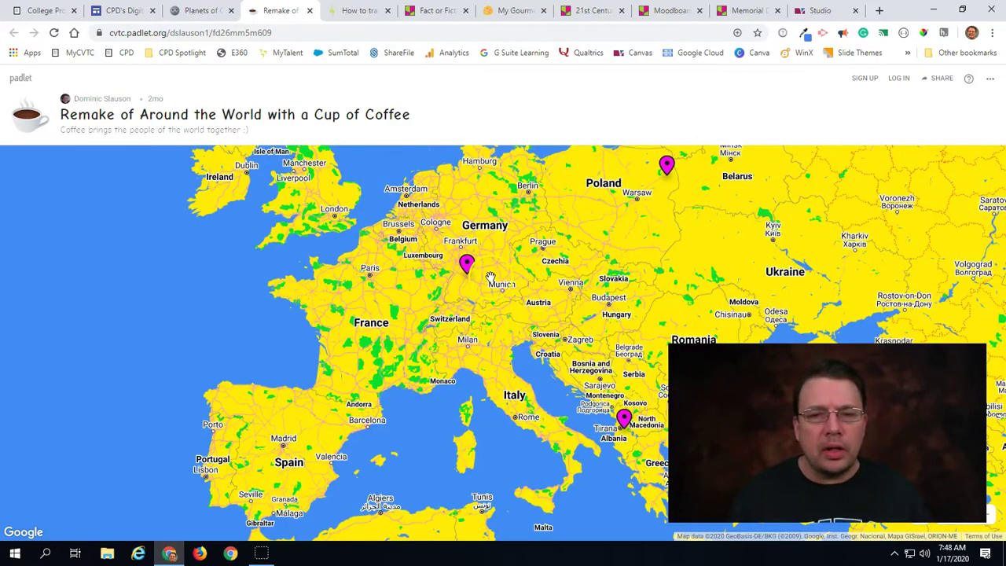
pyautogui.scroll(2, 489, 277)
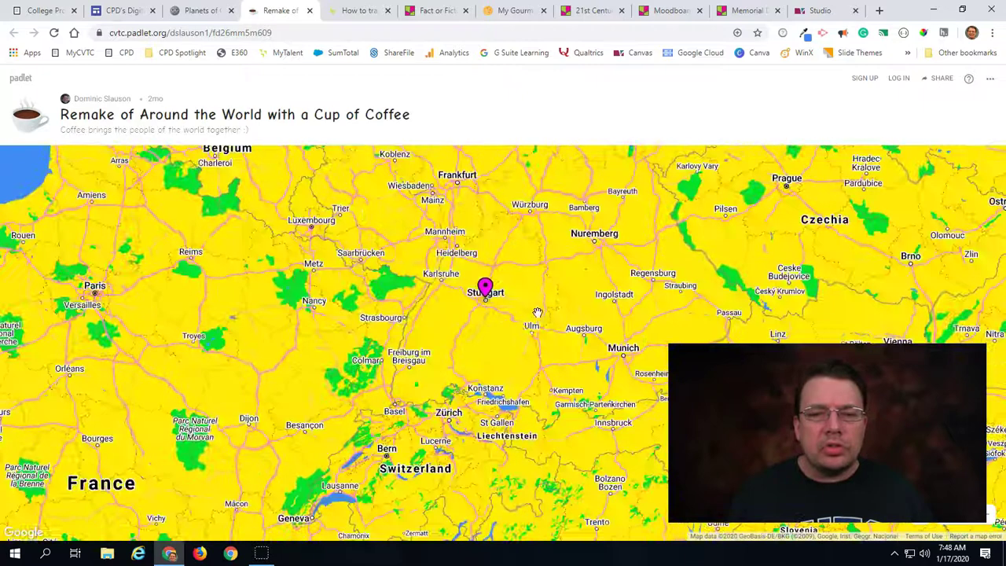
pyautogui.click(486, 288)
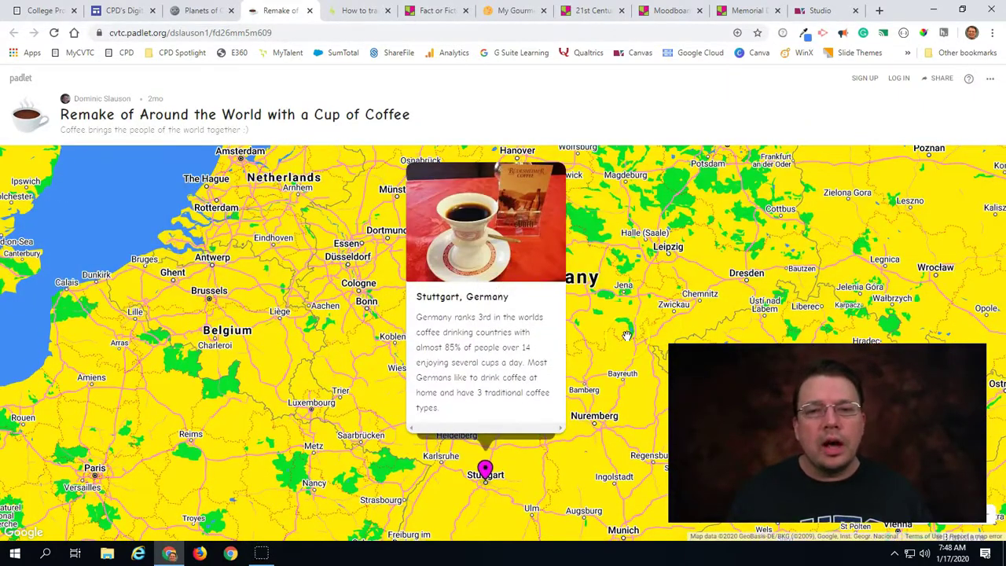
# Zoom back out and open the Bialystok, Poland coffee post
pyautogui.moveTo(626, 335); pyautogui.dragTo(557, 314)
pyautogui.scroll(-1, 622, 320)
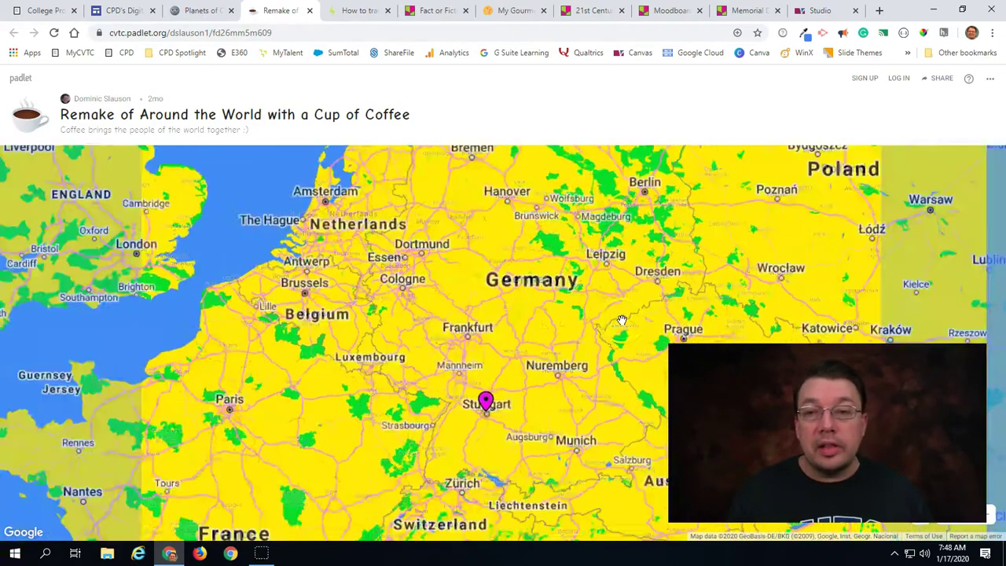
pyautogui.scroll(-2, 622, 320)
pyautogui.click(767, 241)
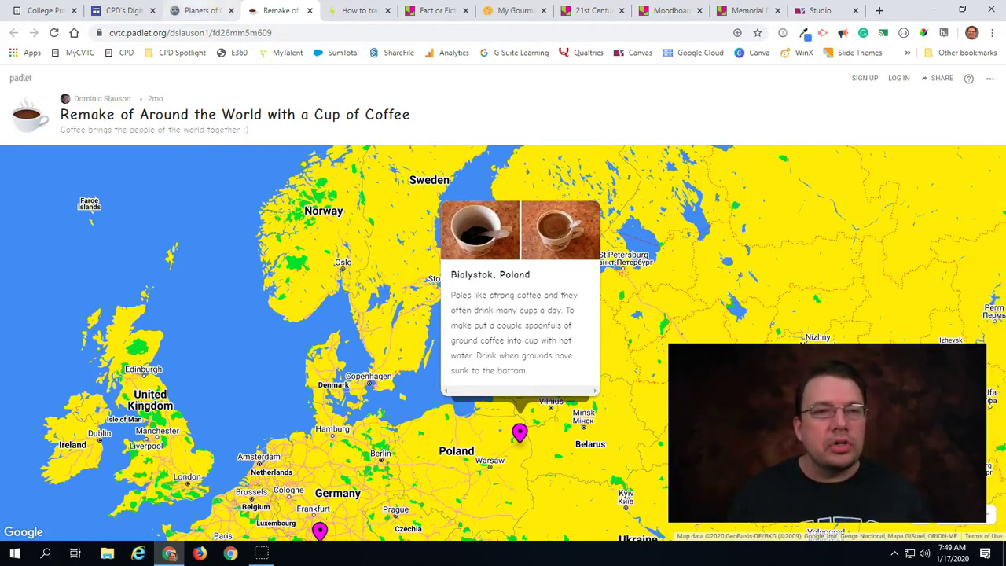
pyautogui.click(195, 11)
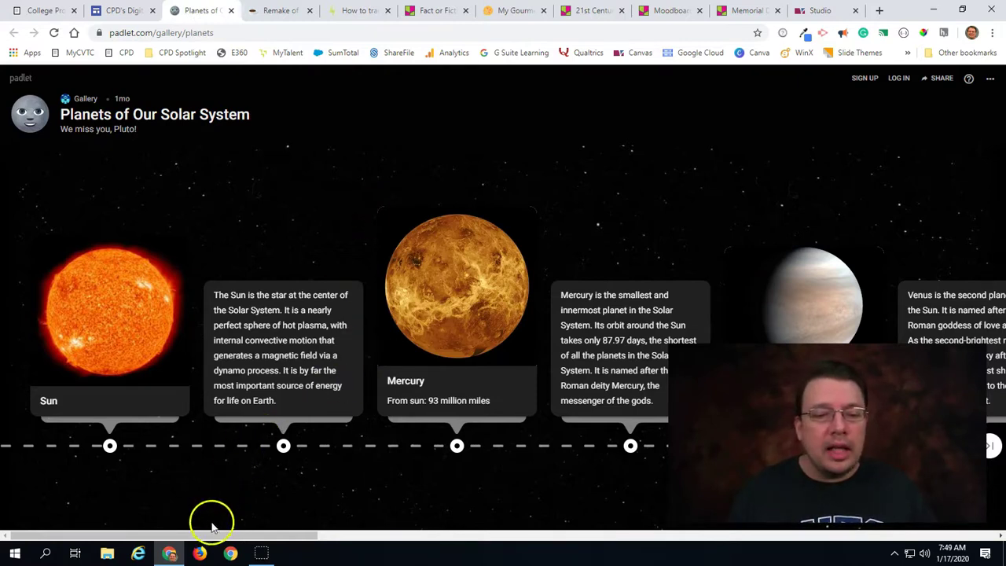
pyautogui.moveTo(204, 533); pyautogui.dragTo(234, 539)
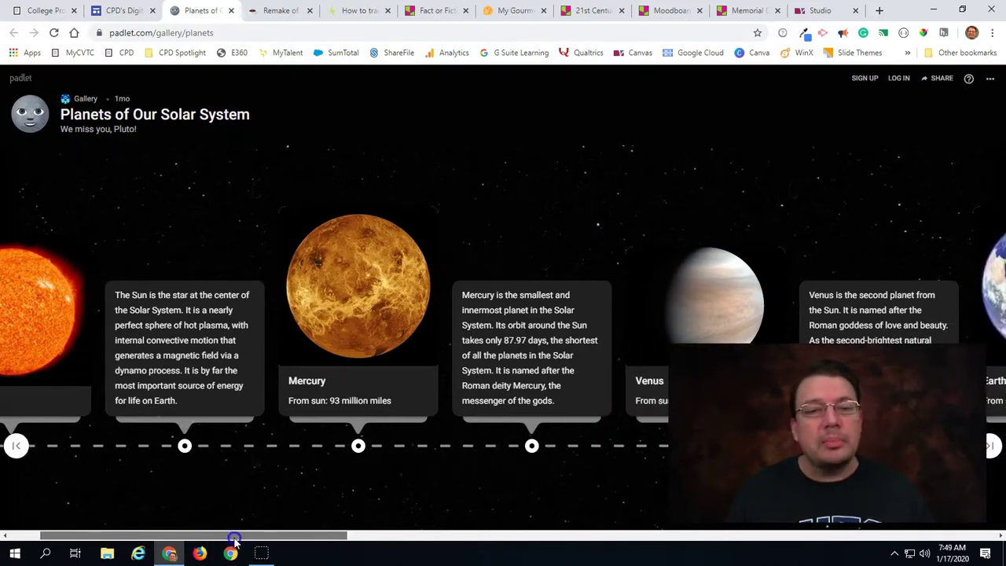
pyautogui.moveTo(234, 539); pyautogui.dragTo(294, 547)
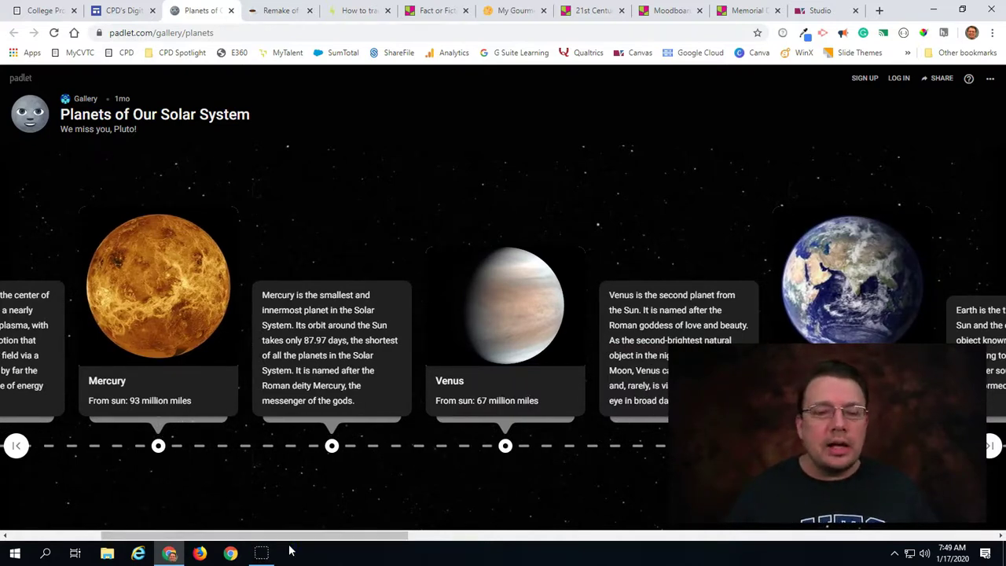
pyautogui.moveTo(307, 535); pyautogui.dragTo(202, 538)
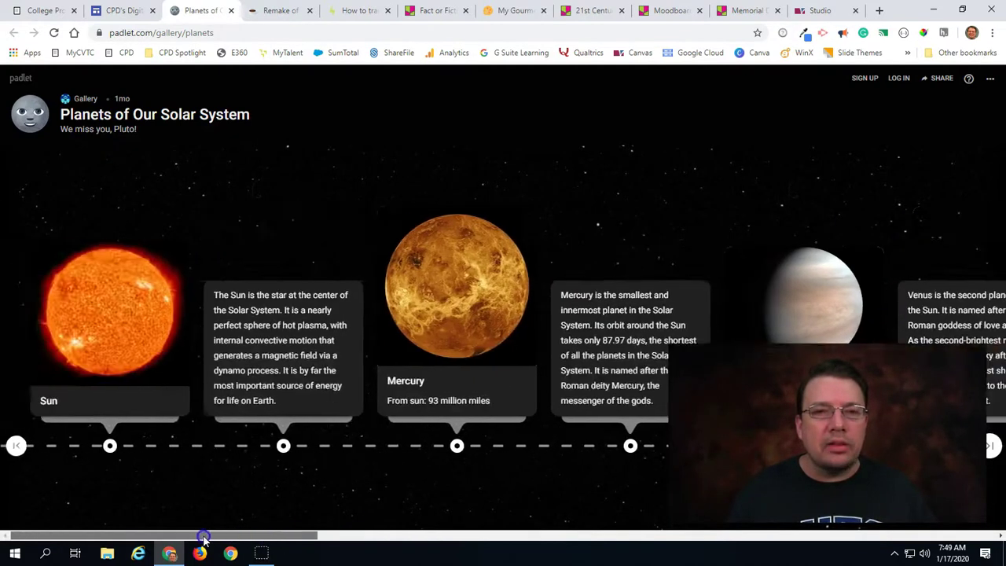
pyautogui.click(270, 520)
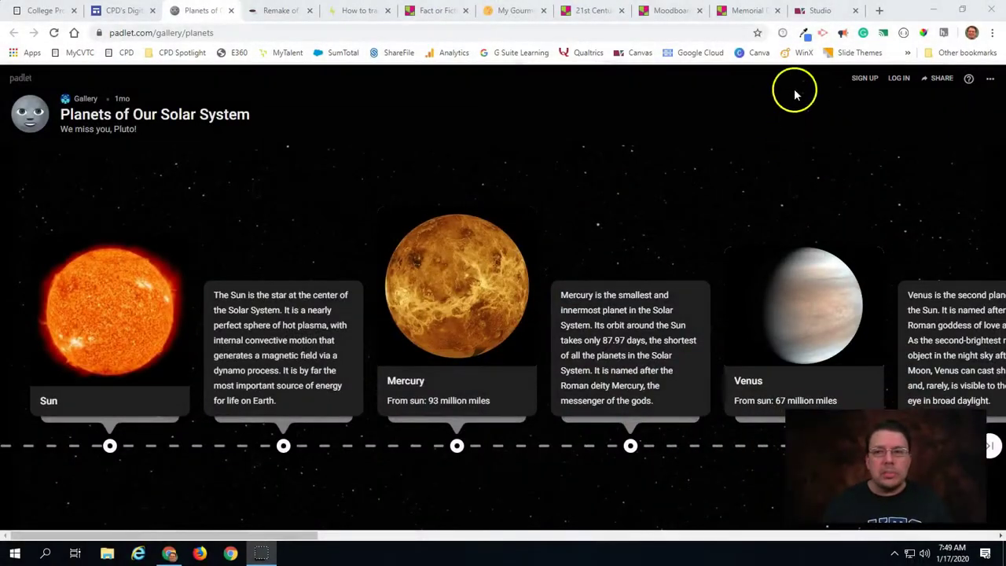
# Flip through the board tabs to reach the My sublime canvas board
pyautogui.click(720, 12)
pyautogui.click(664, 10)
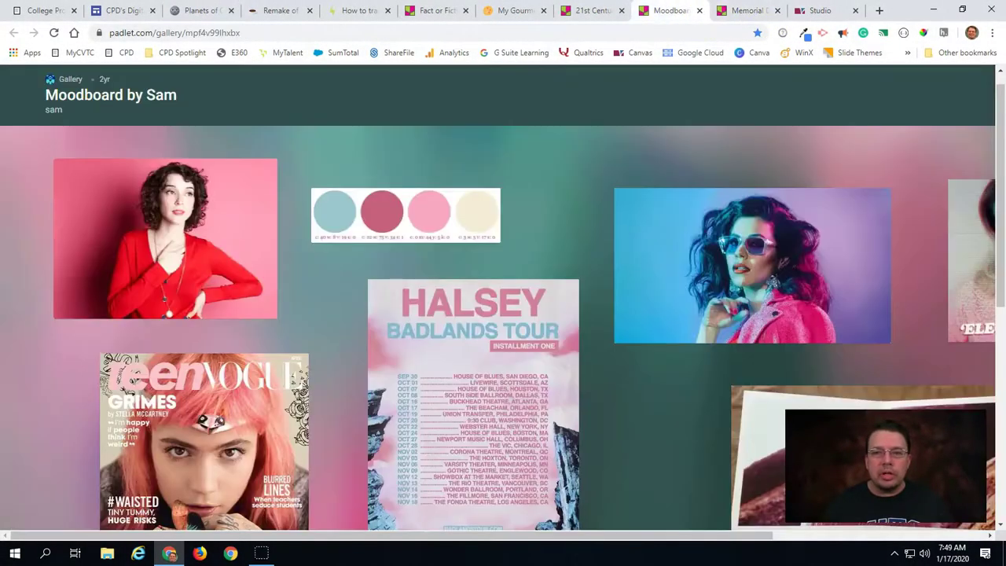
pyautogui.click(597, 10)
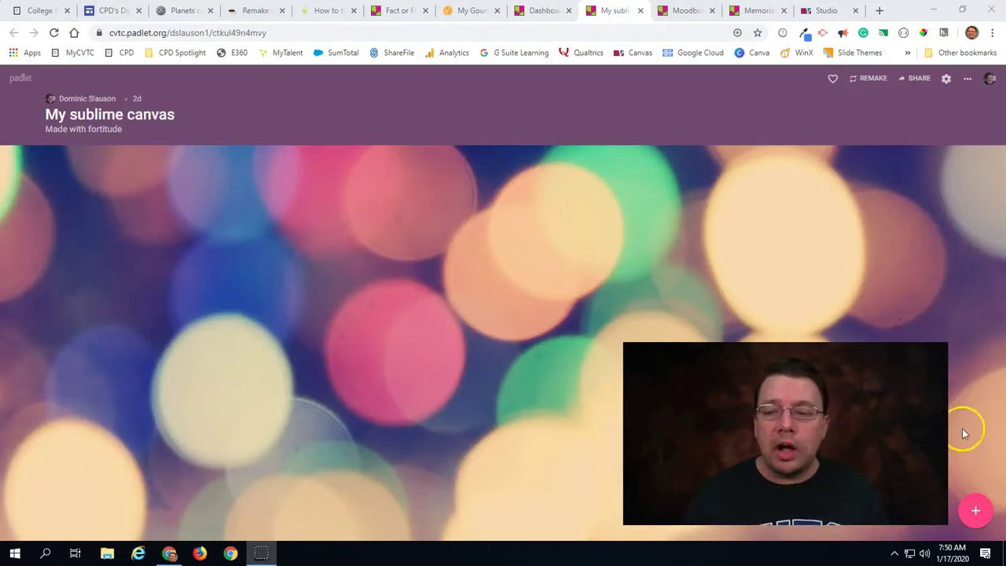
# Publish a new post titled 'Title of my post' reading 'Information for you to read'
pyautogui.click(976, 515)
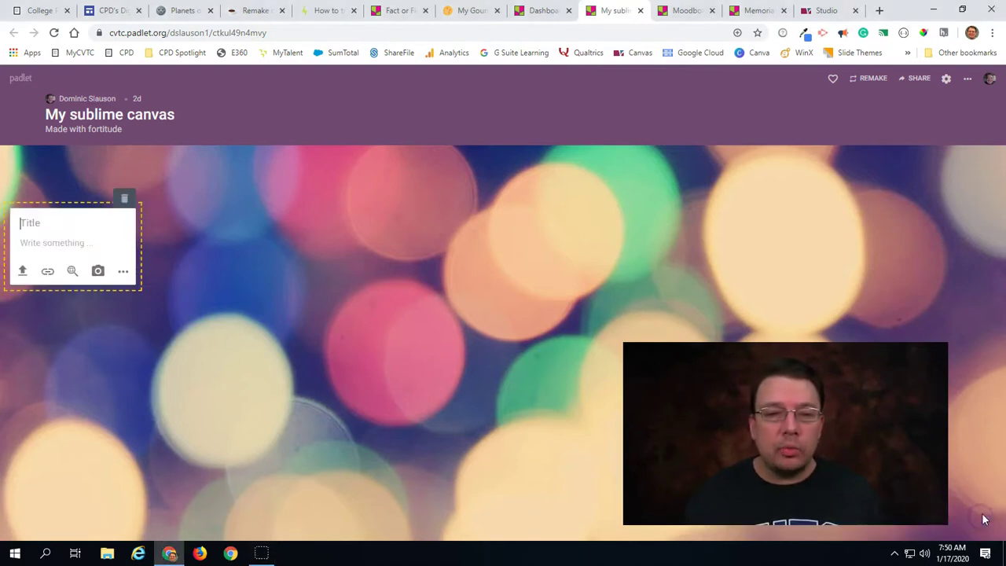
pyautogui.click(41, 222)
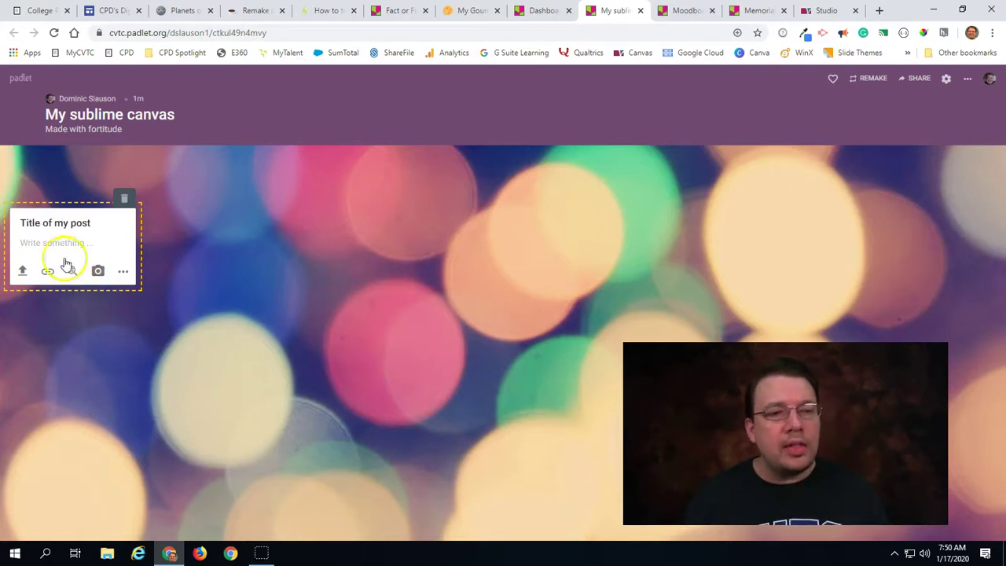
pyautogui.click(55, 246)
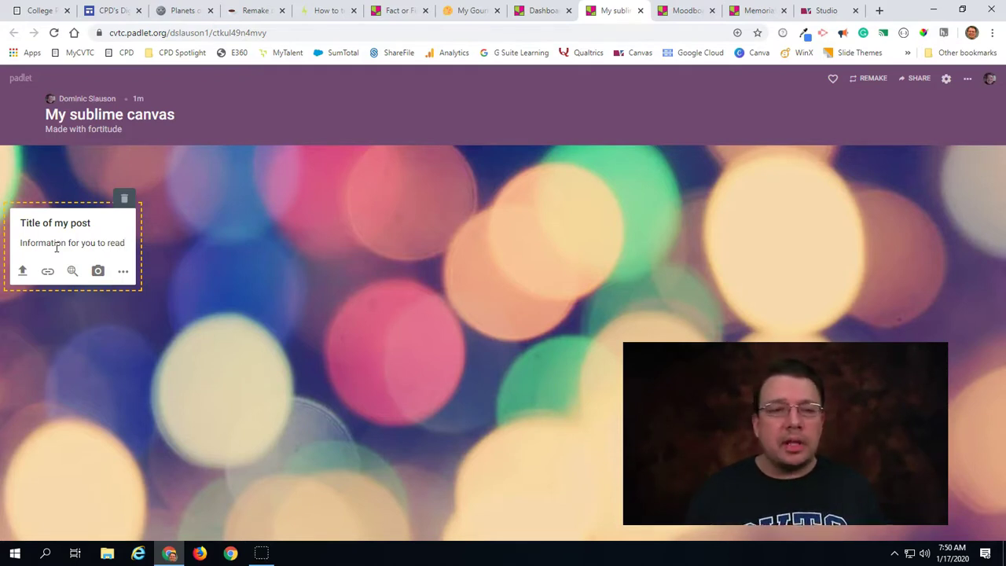
pyautogui.click(343, 263)
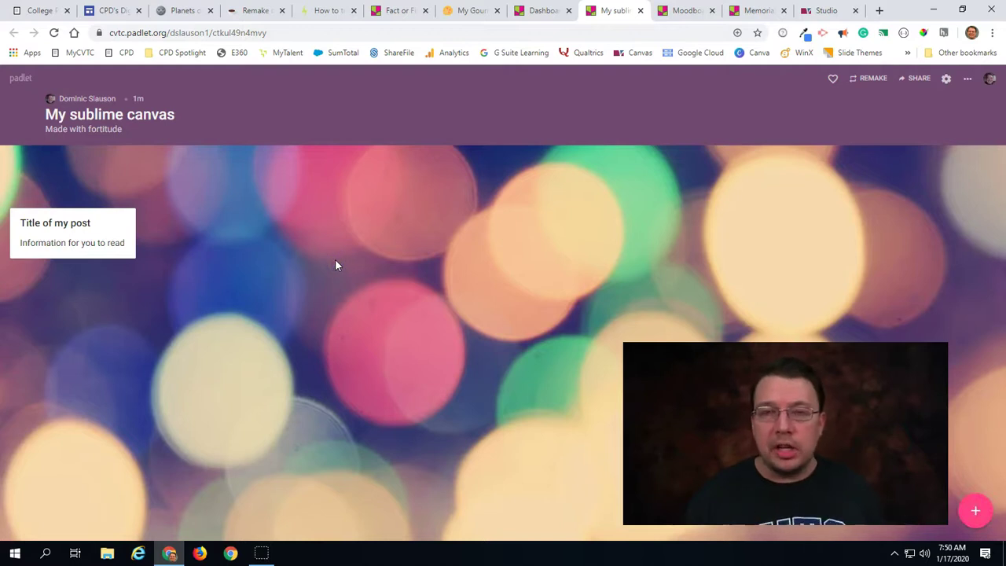
# Attach a Min Pin photo from a Google image search for 'minpin' to the post
pyautogui.moveTo(92, 246)
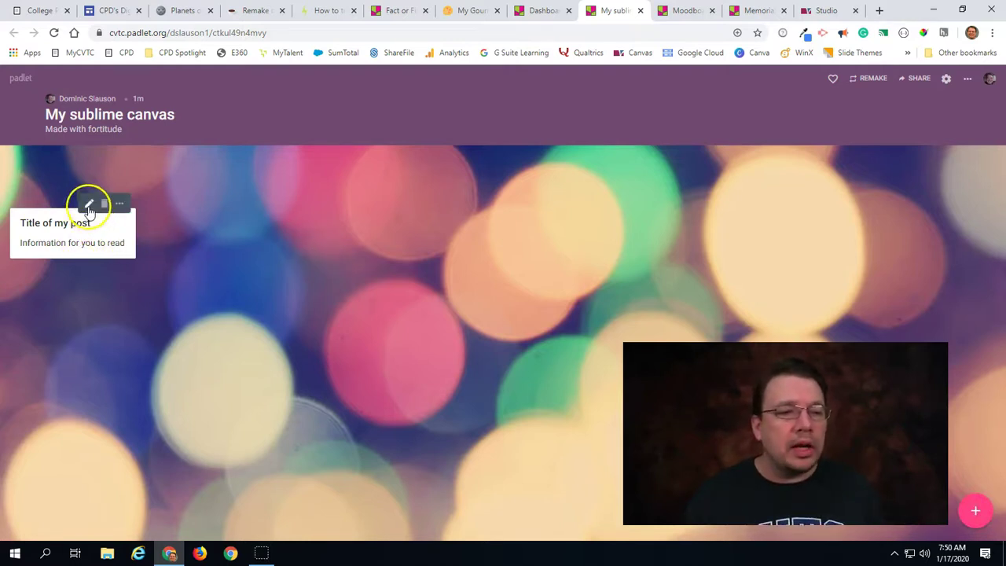
pyautogui.click(90, 206)
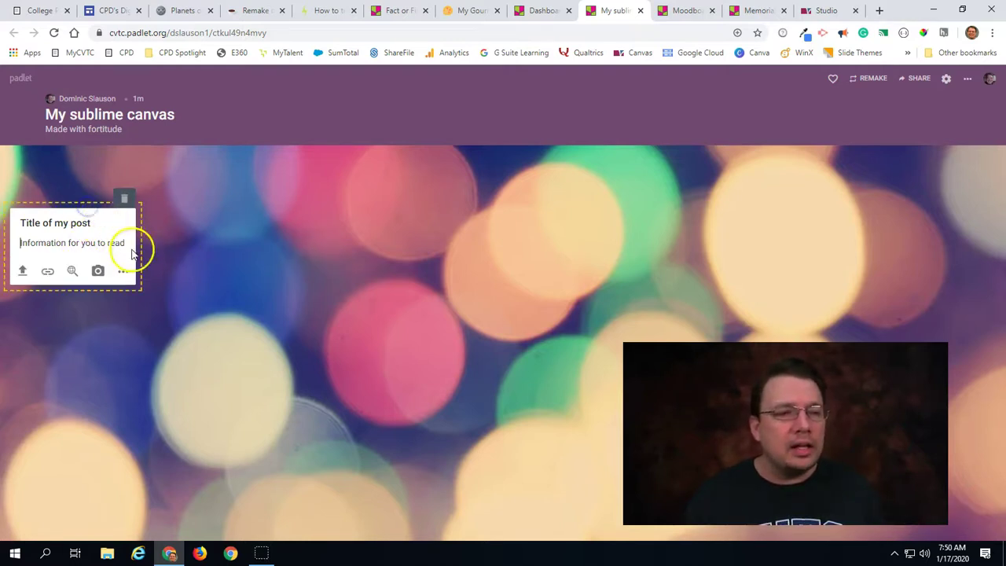
pyautogui.click(73, 271)
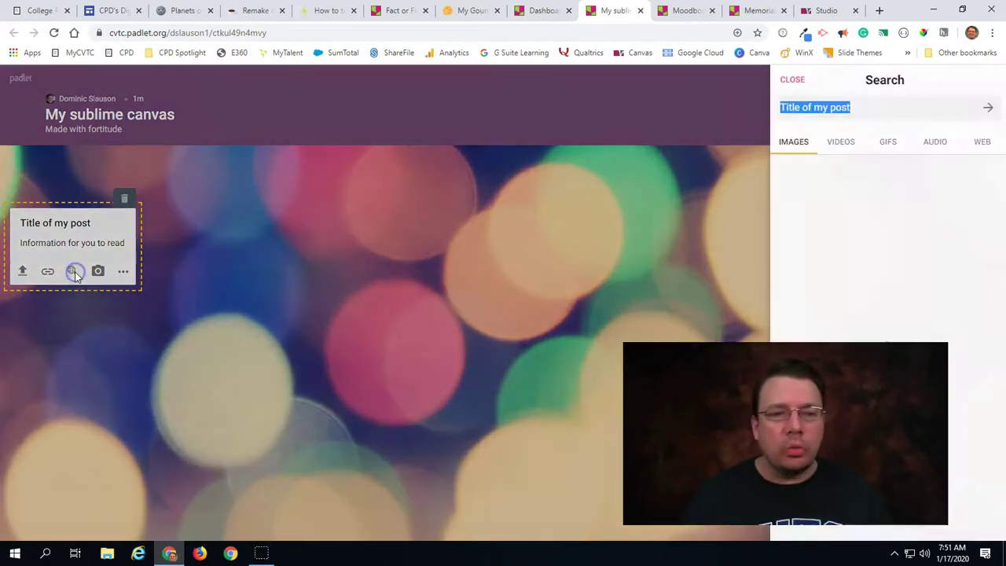
pyautogui.click(856, 107)
pyautogui.moveTo(856, 107); pyautogui.dragTo(769, 102)
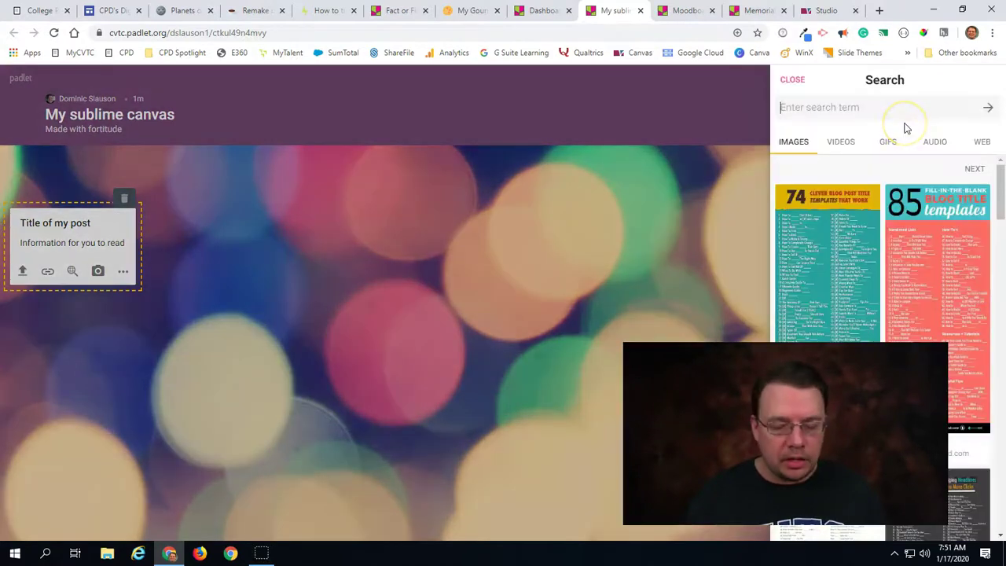
pyautogui.write('minpin')
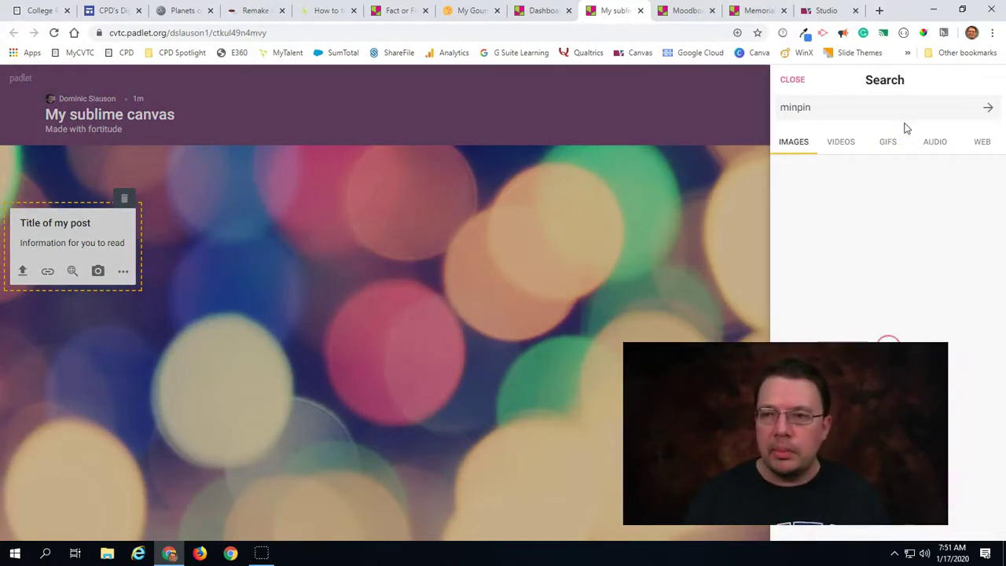
pyautogui.click(934, 213)
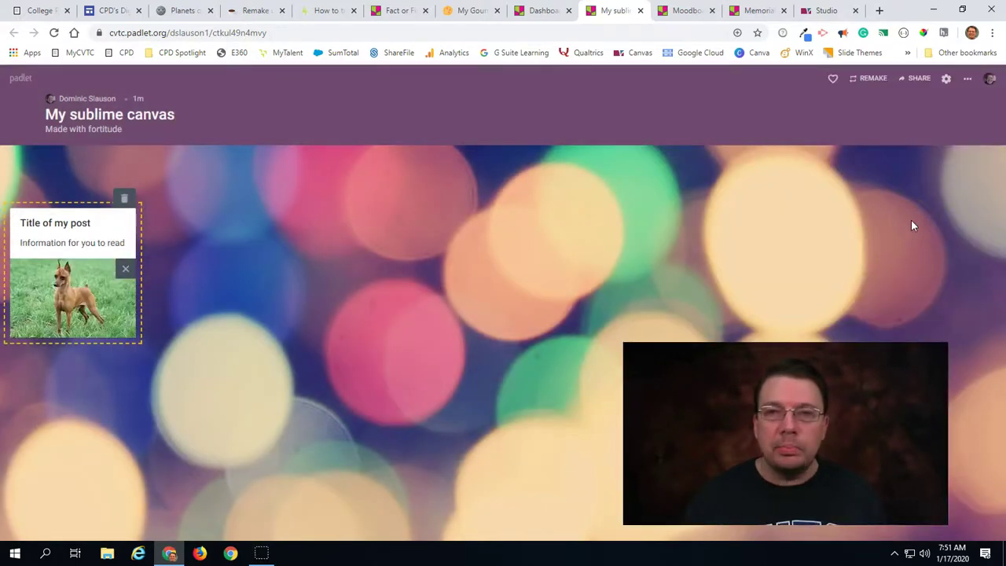
pyautogui.click(85, 210)
# Remove the dog photo from the post and show every available attachment type
pyautogui.click(125, 269)
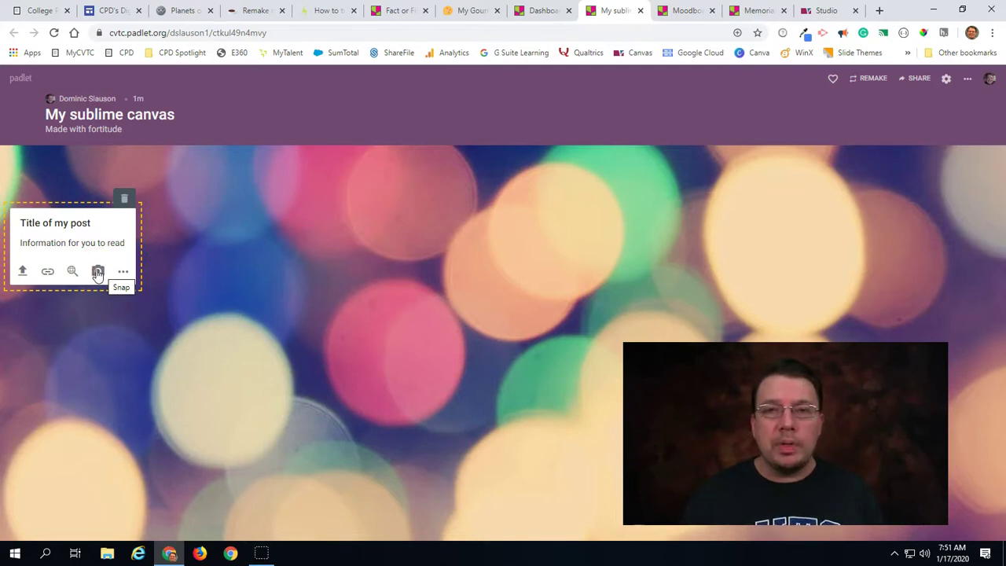
pyautogui.click(121, 272)
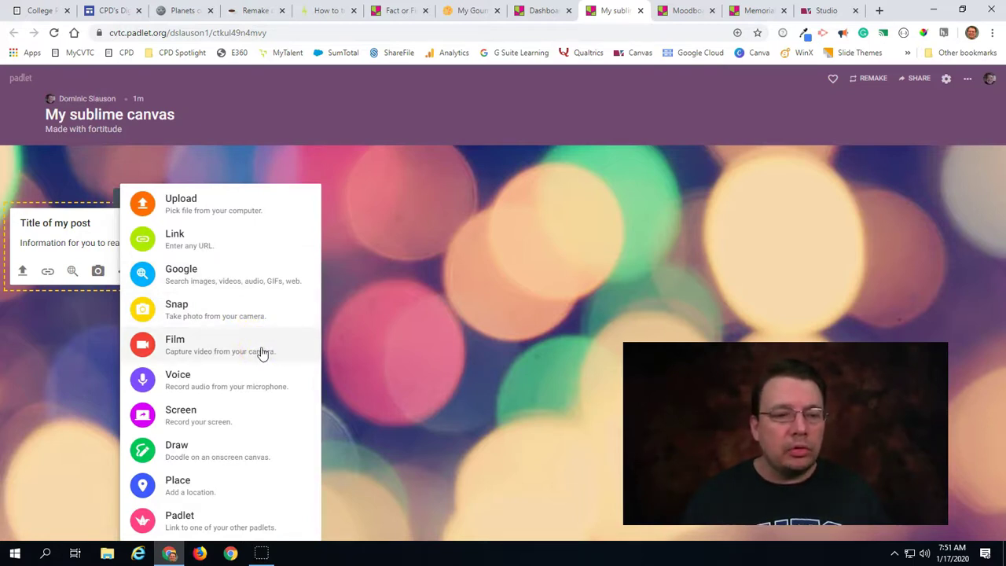
pyautogui.click(246, 387)
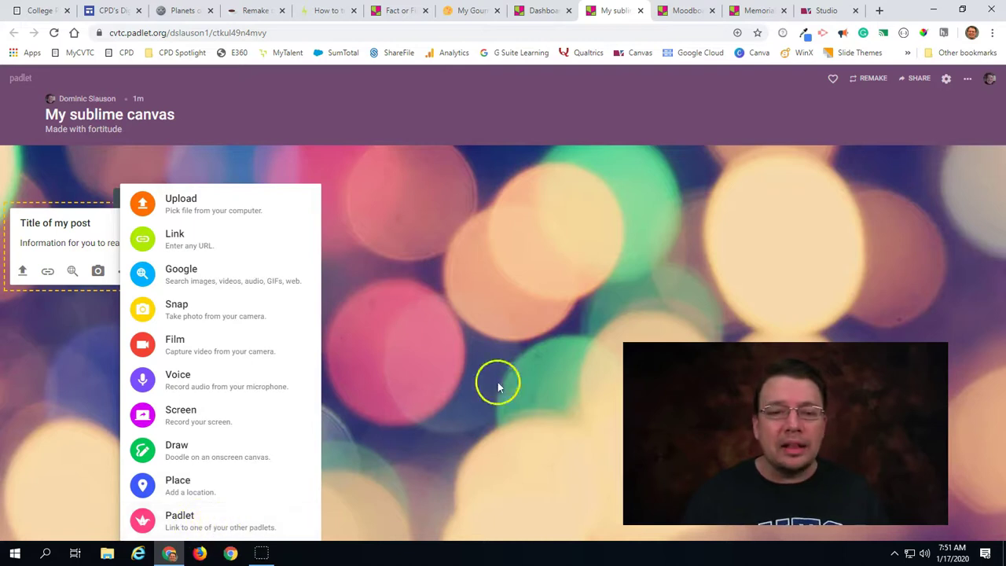
# Close the attachment type list by clicking the empty canvas
pyautogui.click(493, 317)
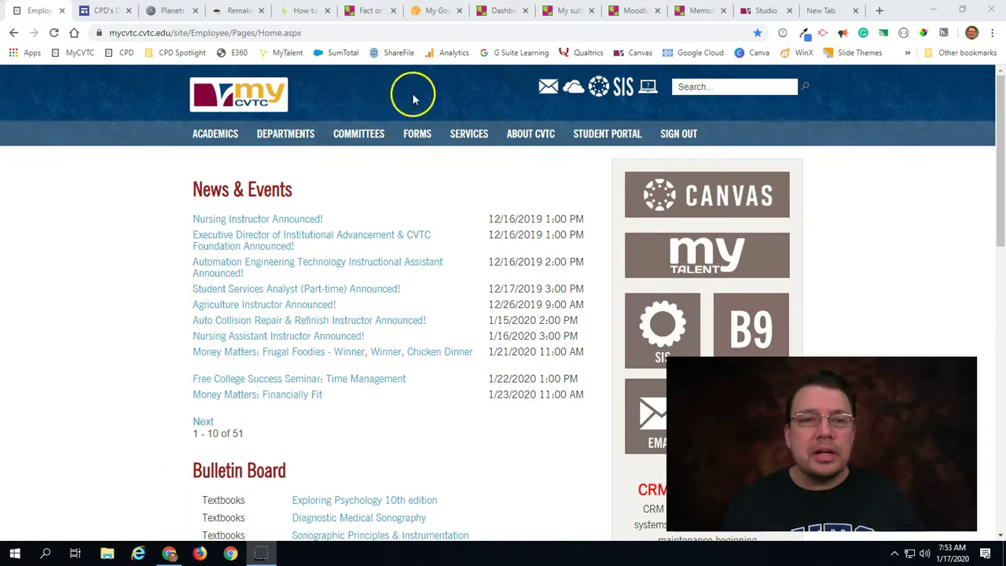
# Go to cvtc.padlet.org in place of the MyCVTC portal page
pyautogui.click(333, 32)
pyautogui.moveTo(358, 135)
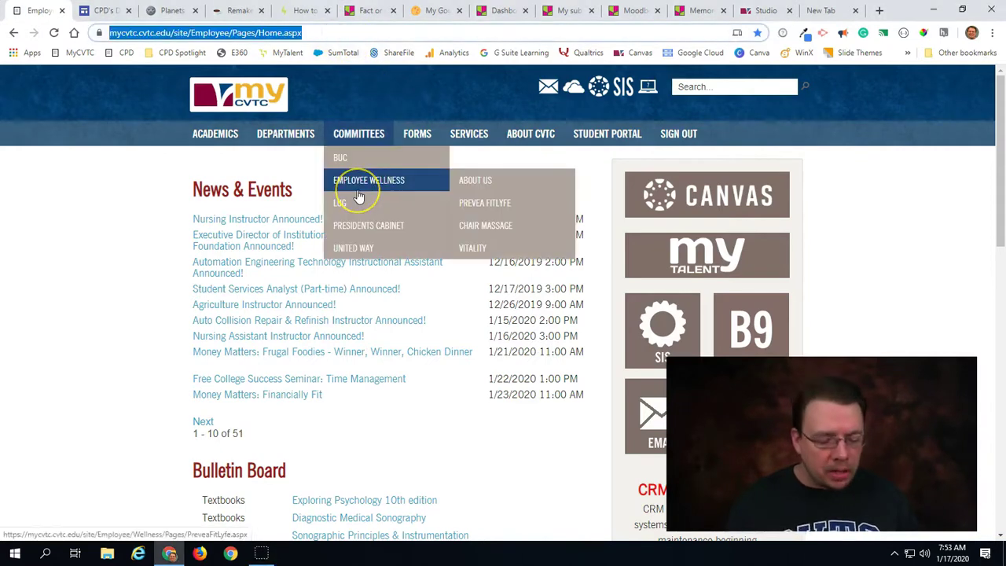
pyautogui.write('cvtc.pad')
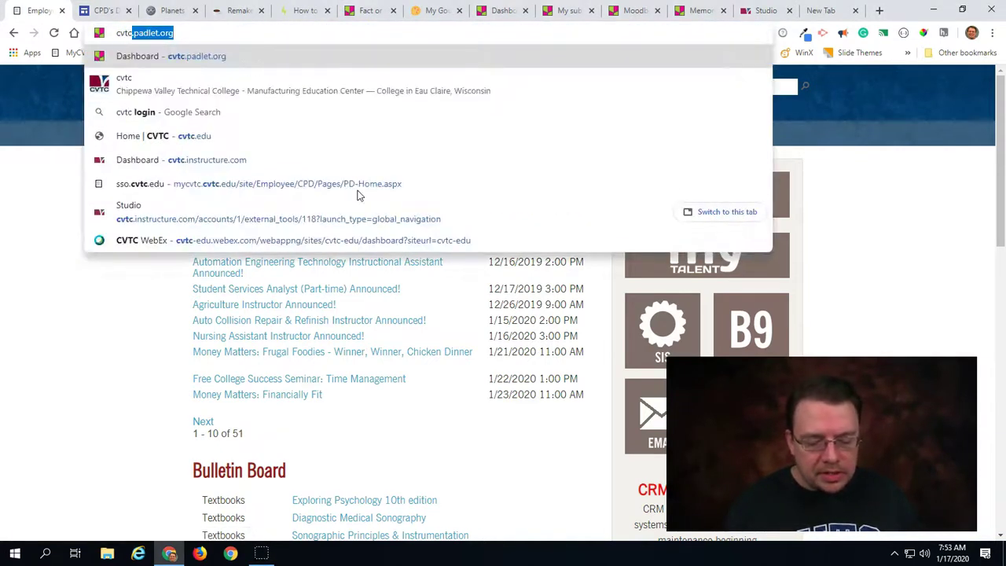
pyautogui.write('let.org')
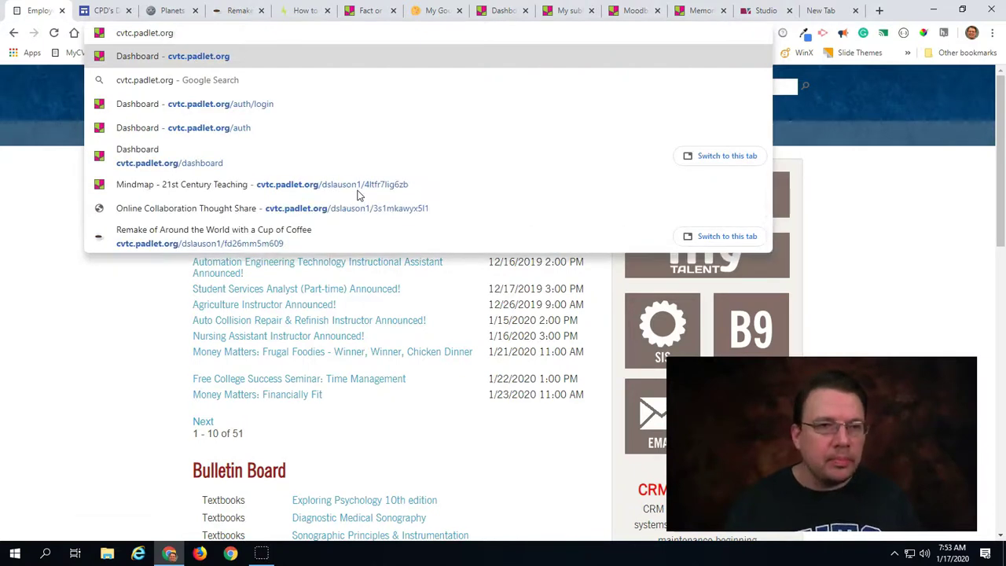
pyautogui.press('Return')
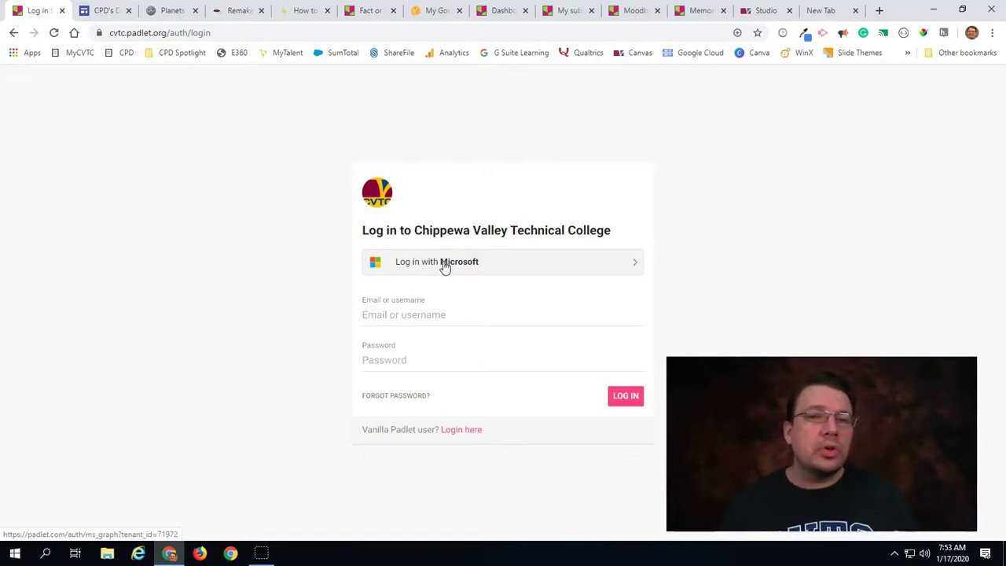
# Choose 'Log in with Microsoft' on the CVTC Padlet login page
pyautogui.click(443, 264)
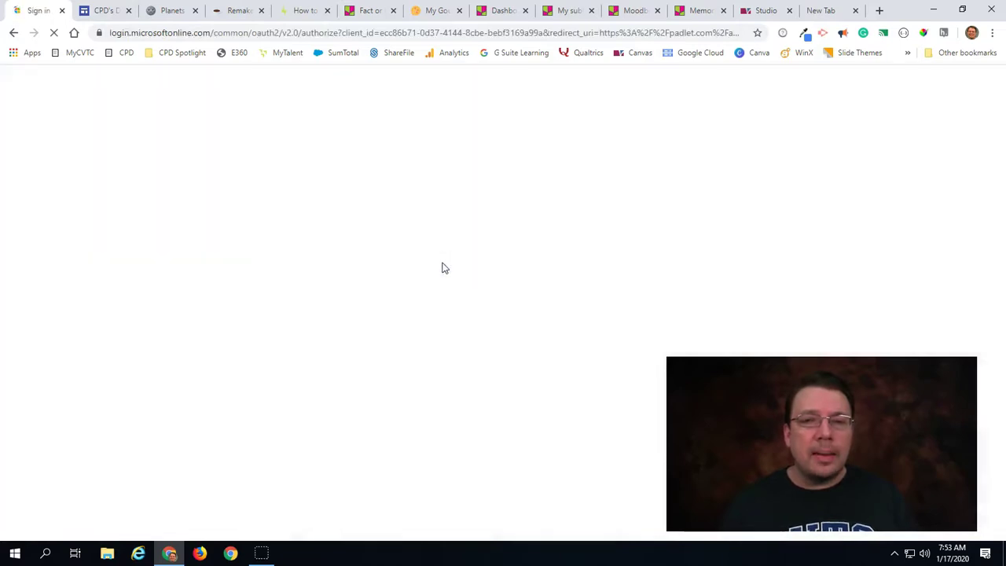